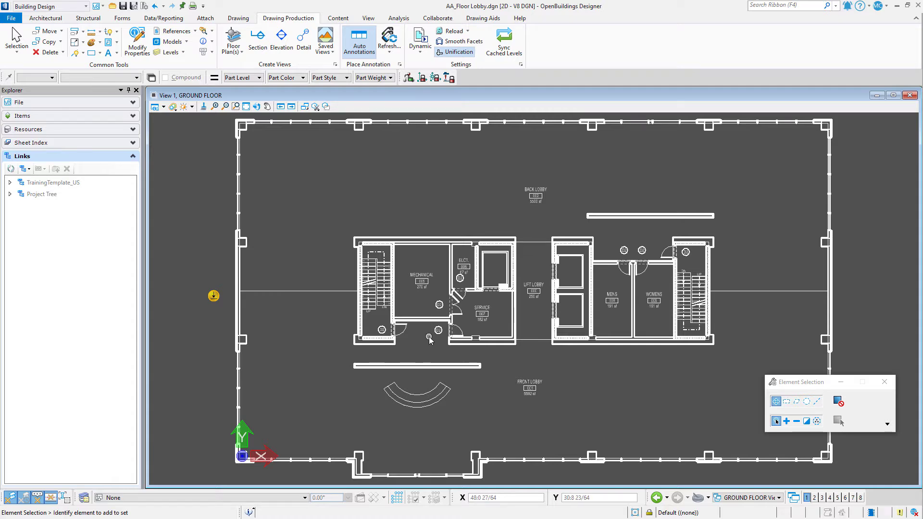
Examine the Door rule among the architectural drawing rules in the ground floor plan's reference presentation settings, leaving them unchanged
scroll(429, 338, "up", 3)
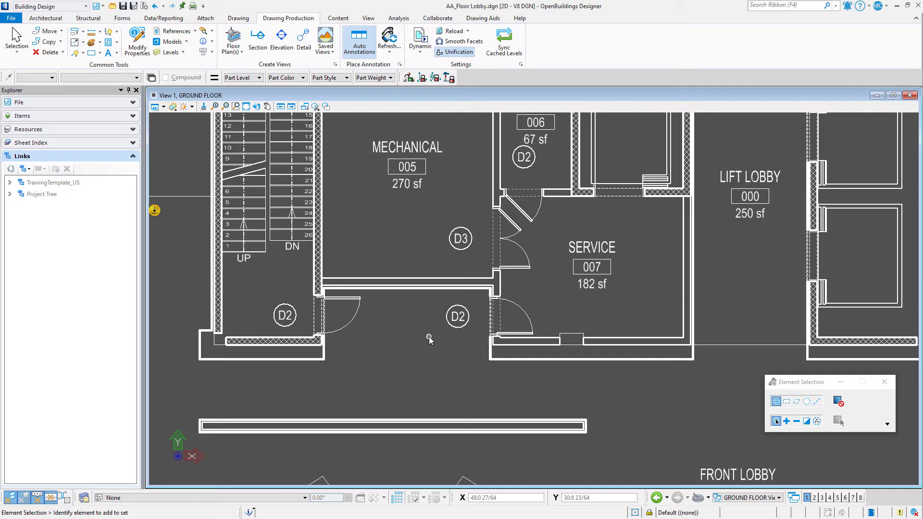
left_click(522, 65)
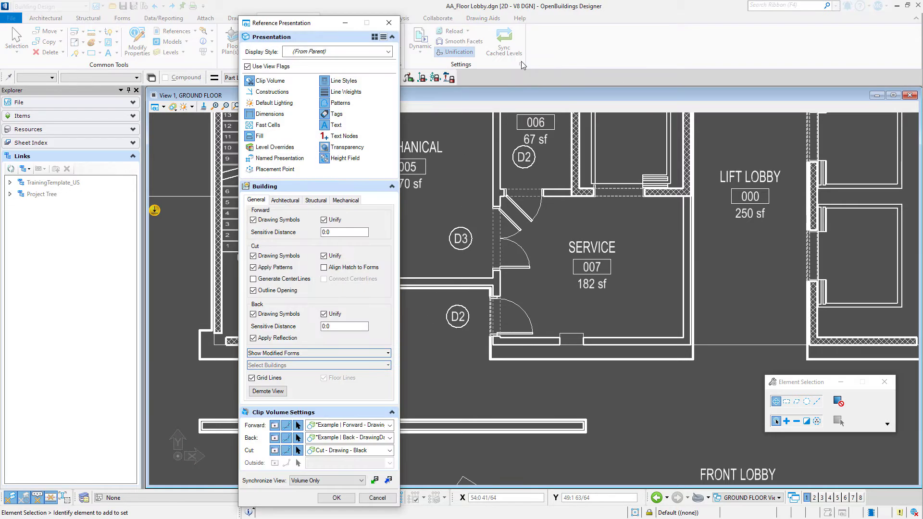
left_click(288, 200)
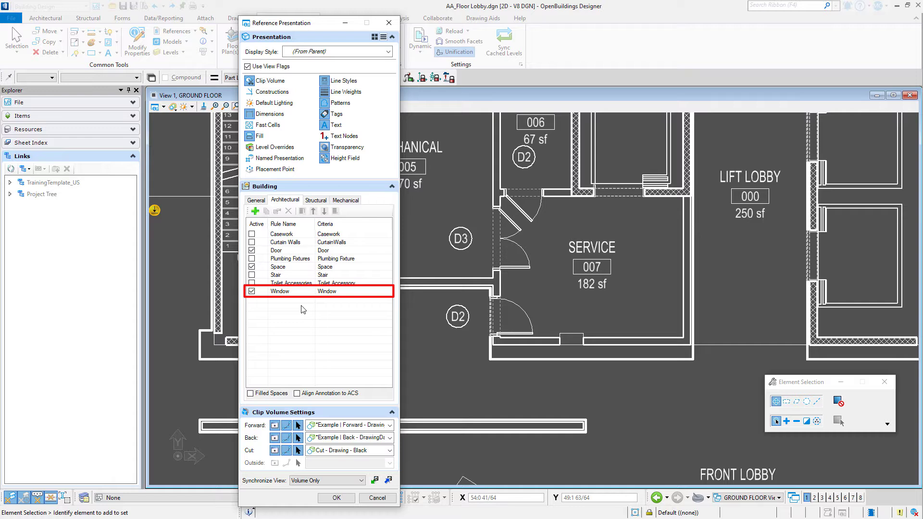
left_click(292, 252)
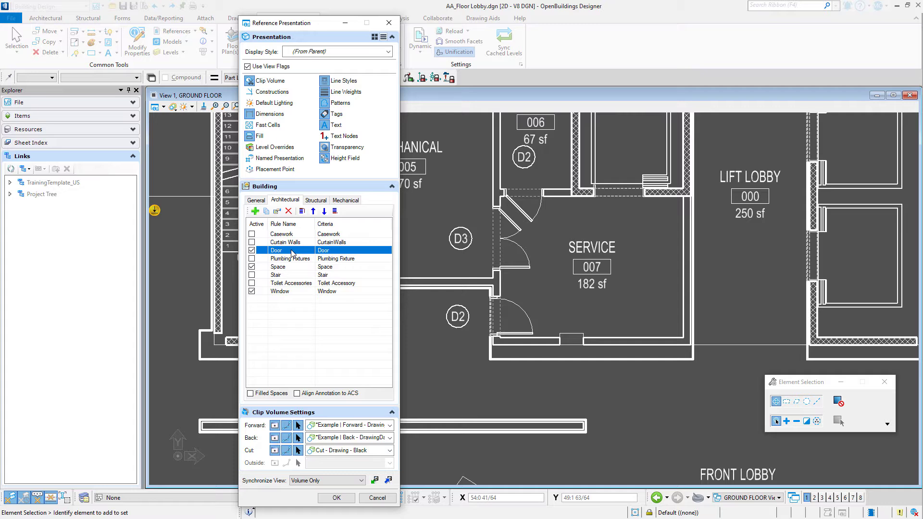
left_click(378, 498)
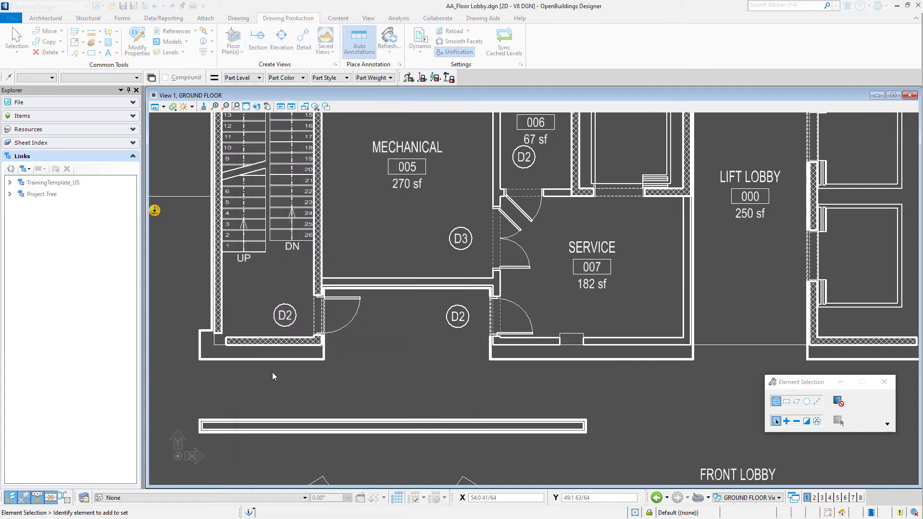
Browse from the folder of the recent file AA_Floor Lobby.dgn to the Standards\Rules folder of the TrainingTemplate_US workset
left_click(11, 17)
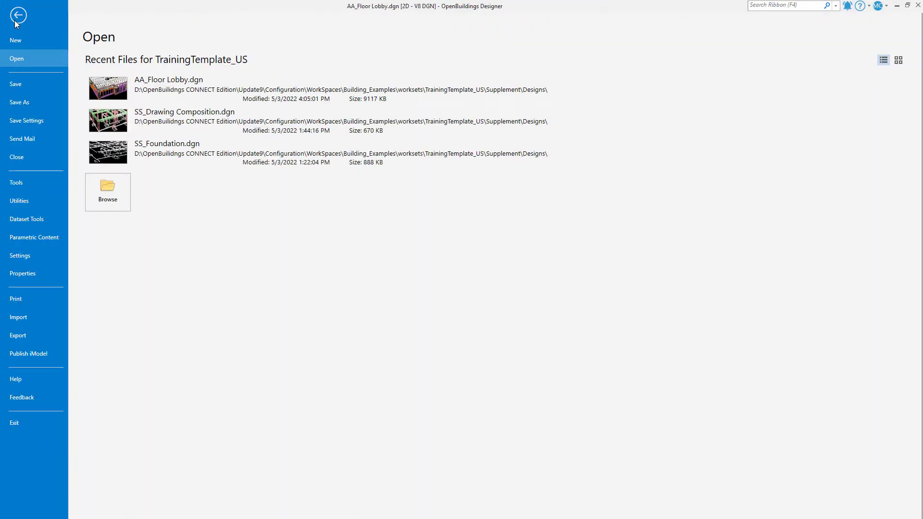
right_click(236, 102)
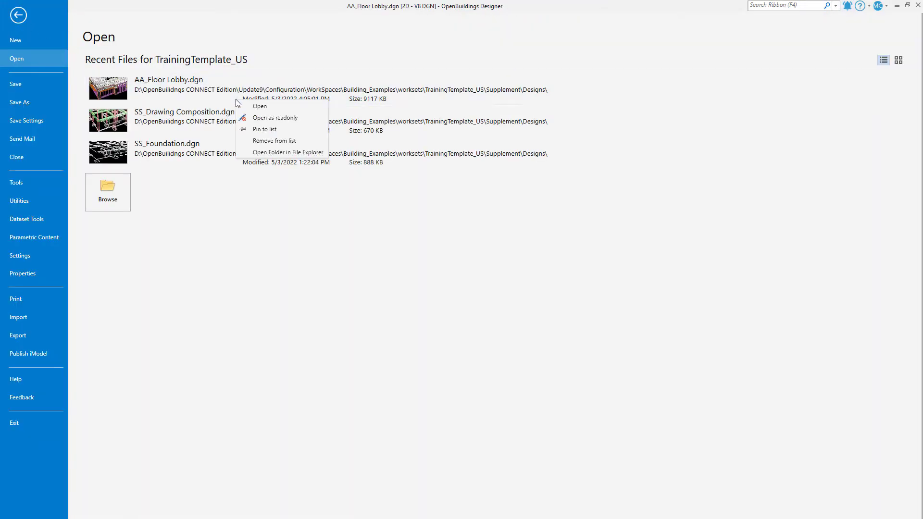
left_click(274, 152)
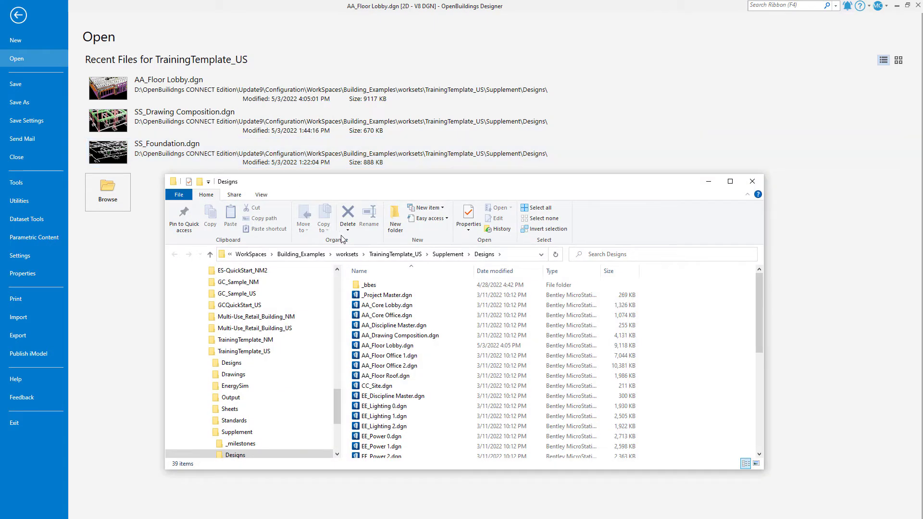
left_click(388, 255)
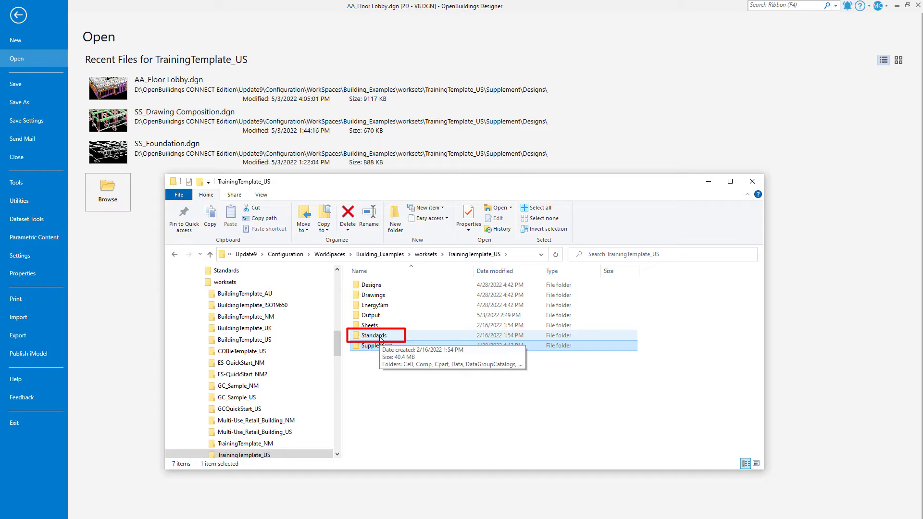
double_click(379, 337)
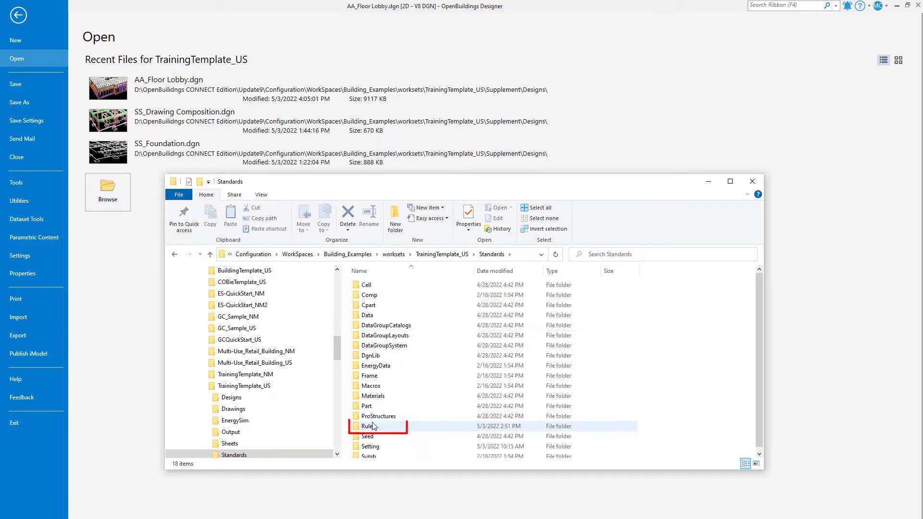
left_click(373, 426)
double_click(374, 427)
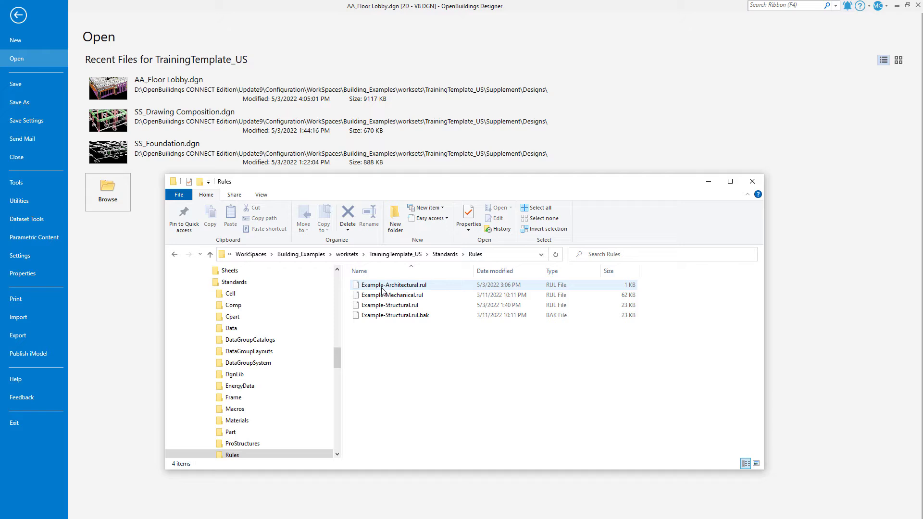
Browse to the Rules folder of Dataset_US under Configuration\Datasets and select Architectural.rul
left_click(263, 255)
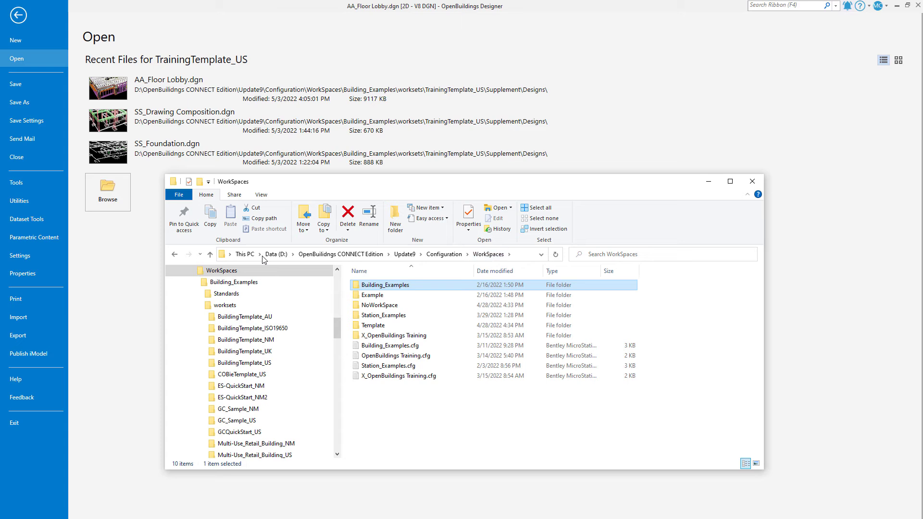
left_click(455, 257)
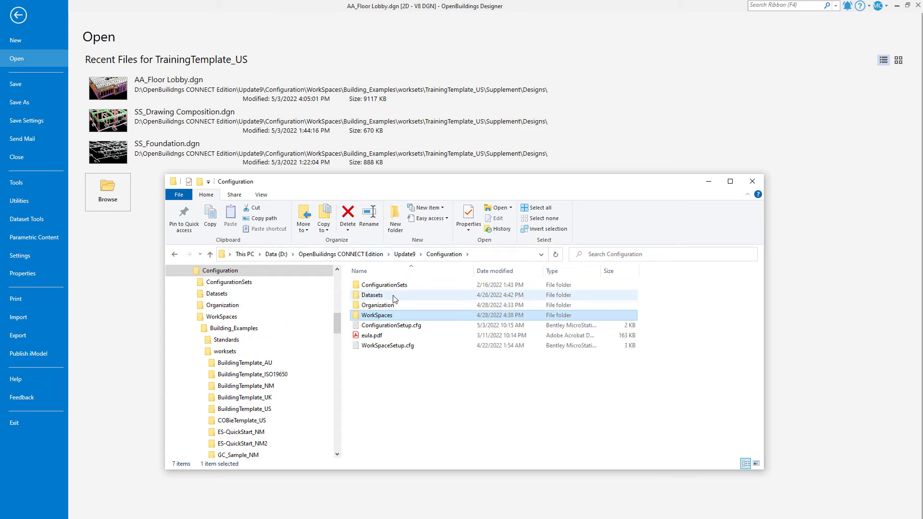
double_click(391, 297)
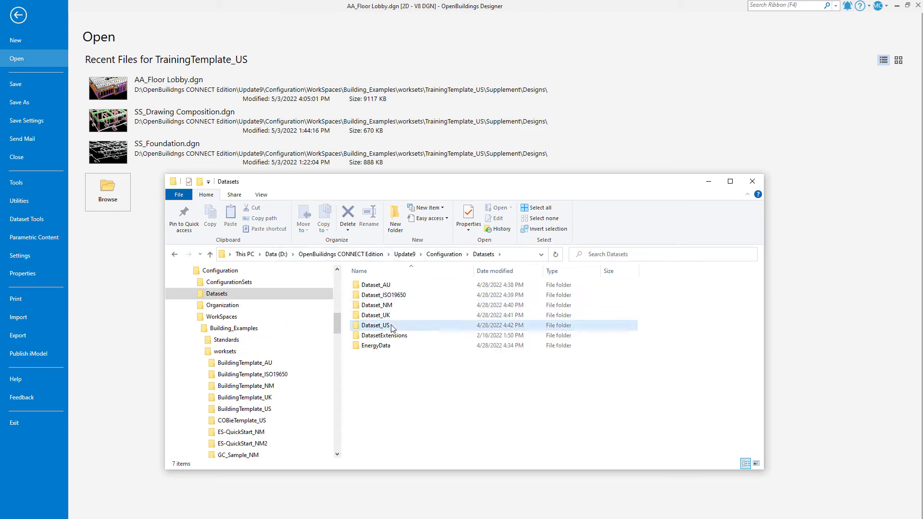
double_click(387, 326)
scroll(391, 417, "down", 3)
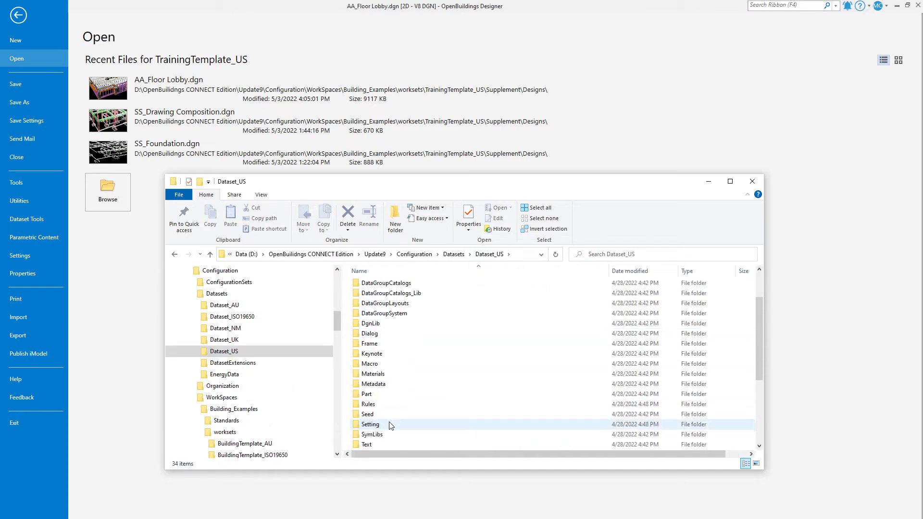
double_click(376, 375)
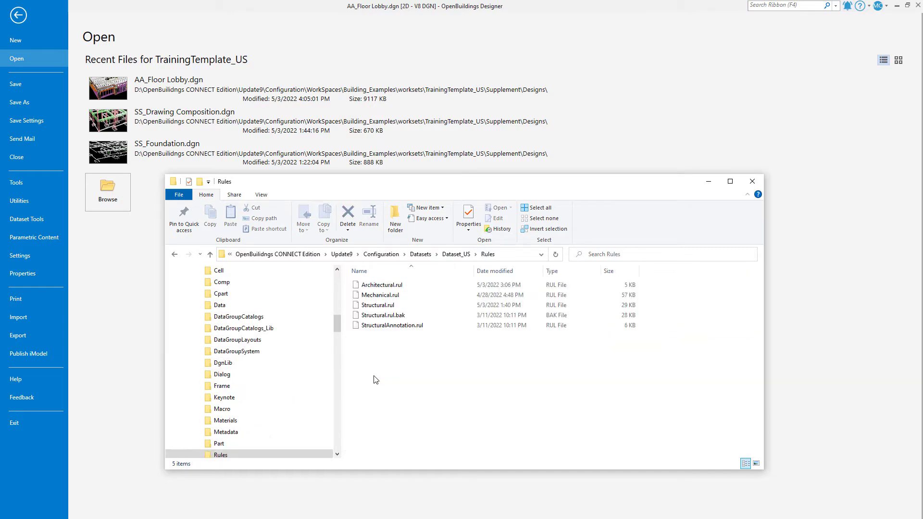
left_click(377, 288)
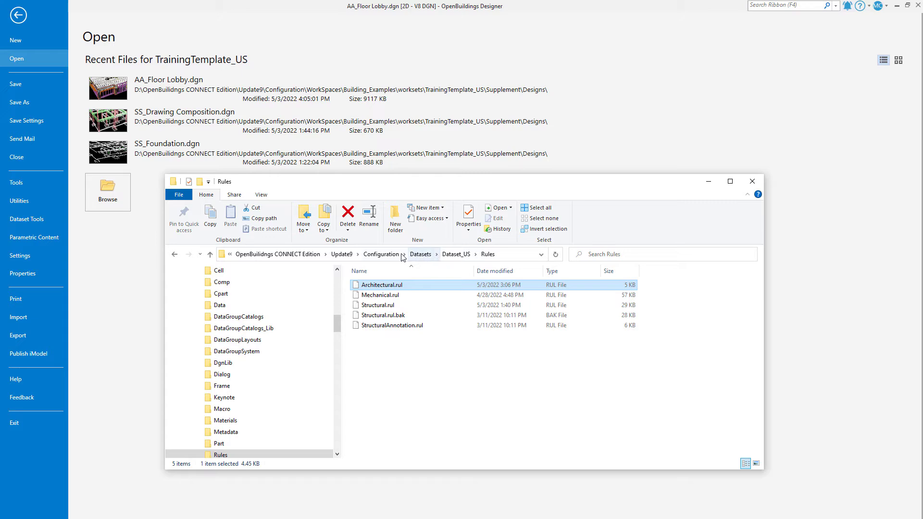
Examine the drawing rule file definitions in TrainingTemplate_US.cfg from the Building_Examples worksets folder, and return to the floor plan
left_click(385, 254)
double_click(381, 317)
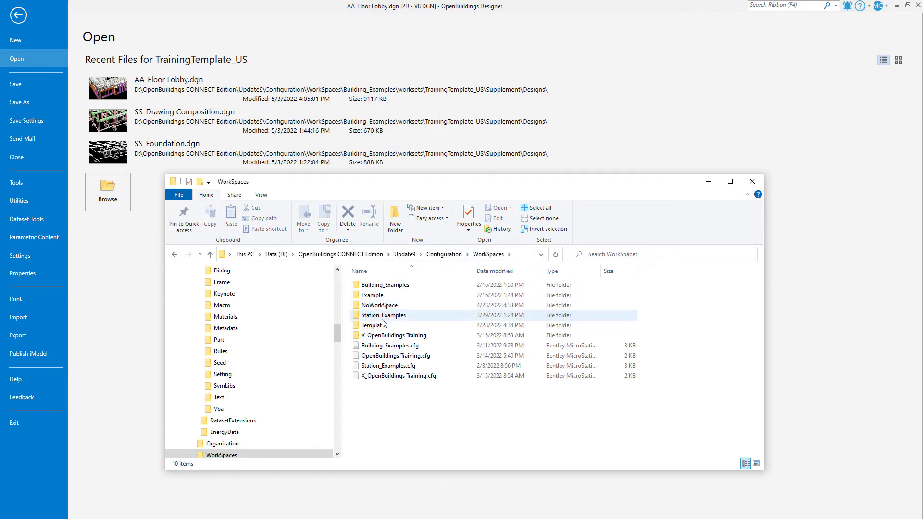
double_click(383, 284)
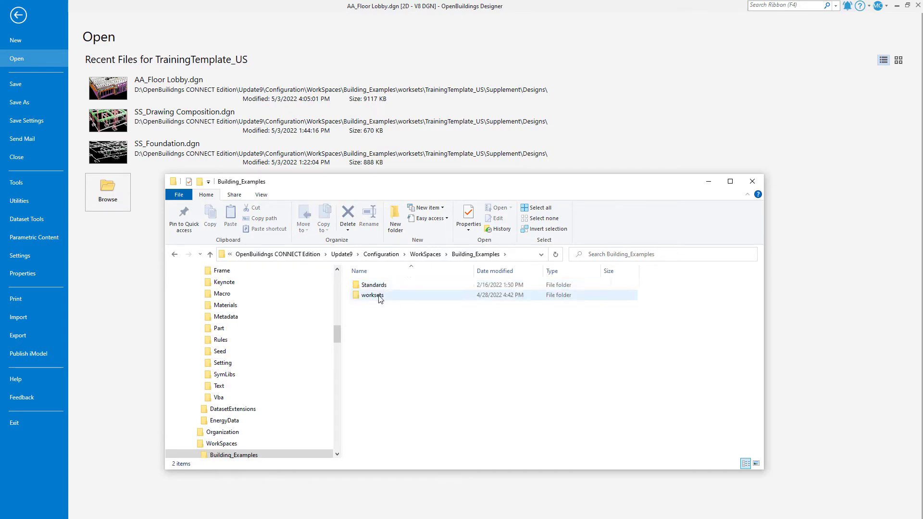
double_click(379, 296)
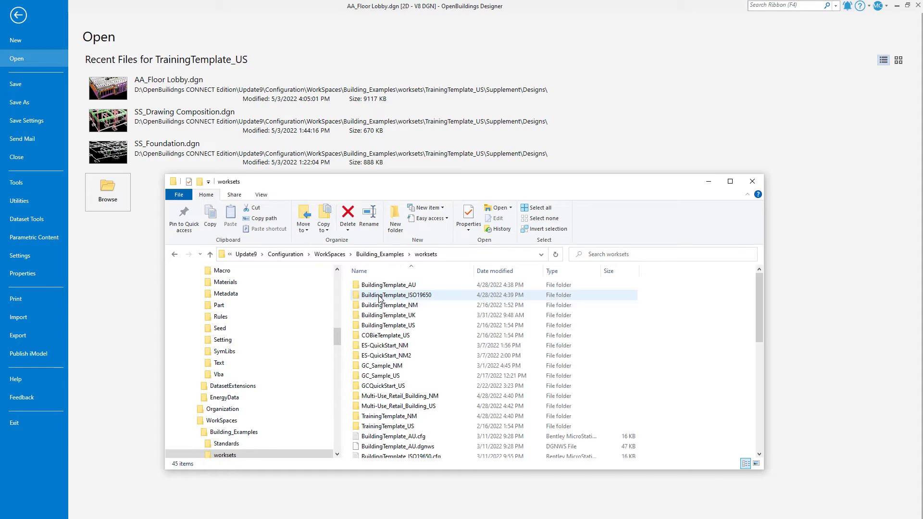
scroll(380, 300, "down", 1)
scroll(379, 299, "down", 5)
double_click(392, 442)
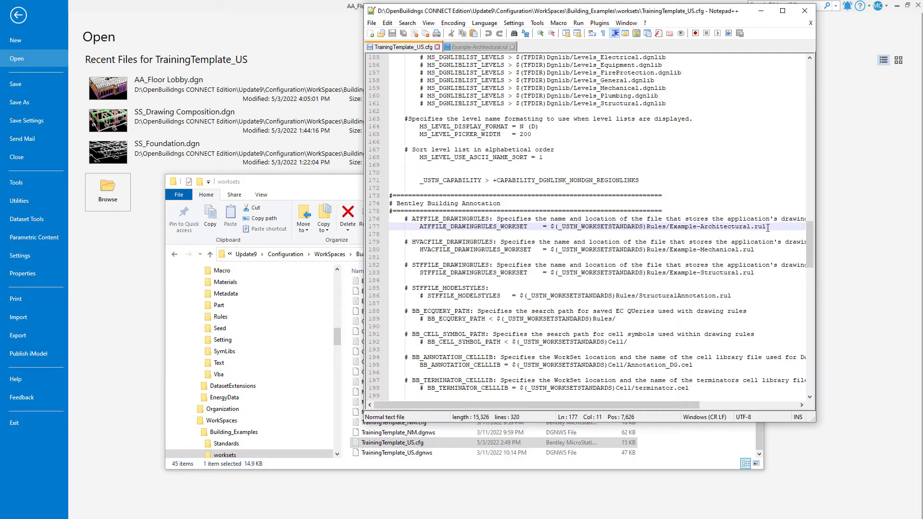
left_click(805, 10)
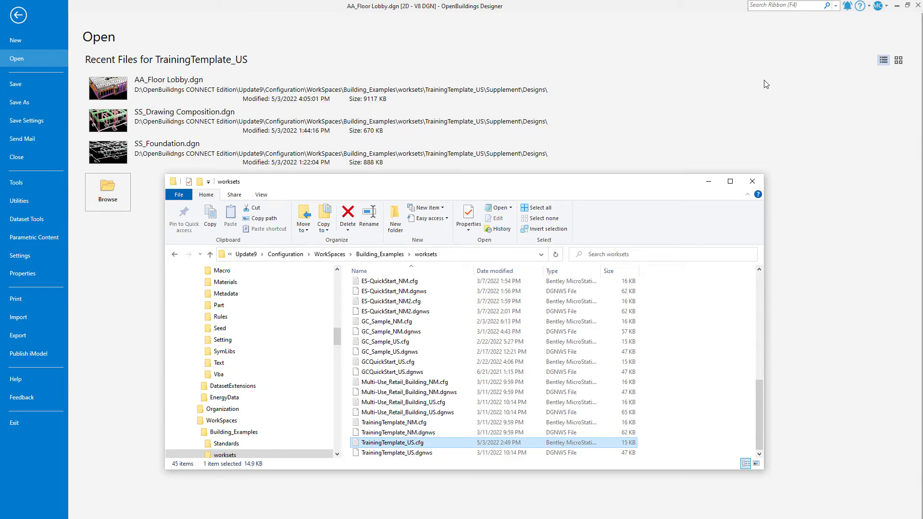
left_click(752, 182)
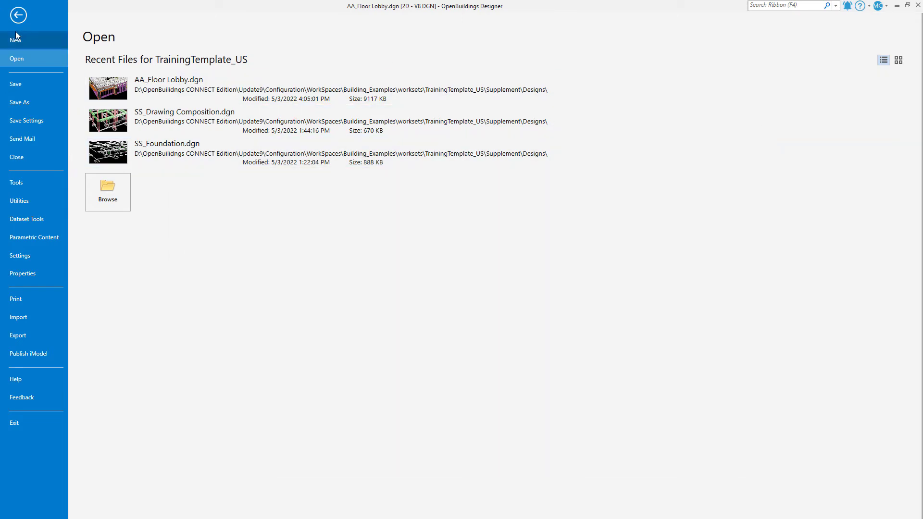
left_click(19, 15)
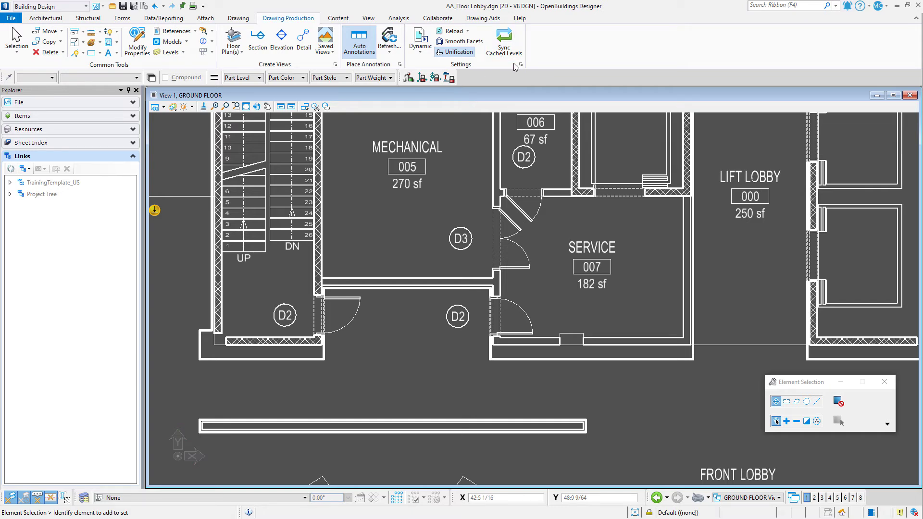
Duplicate the architectural Door drawing rule from the rule editor in the reference presentation settings
left_click(521, 65)
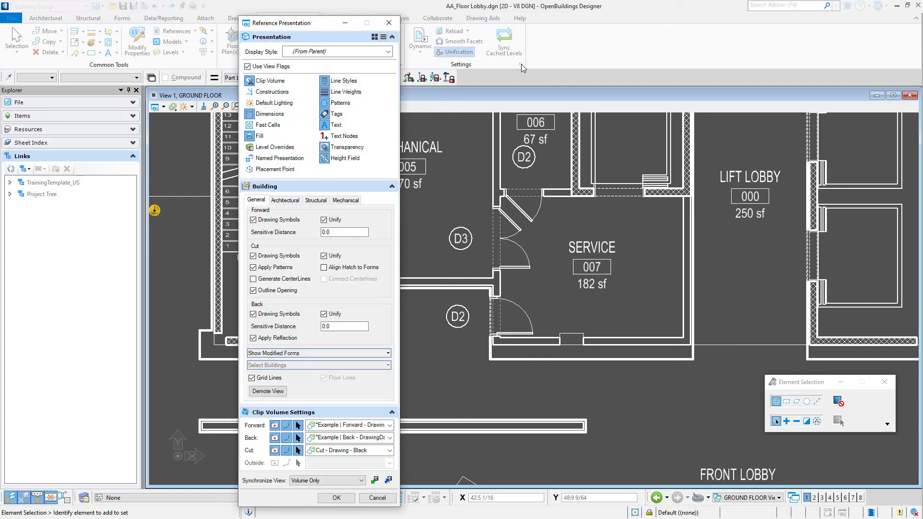
left_click(294, 200)
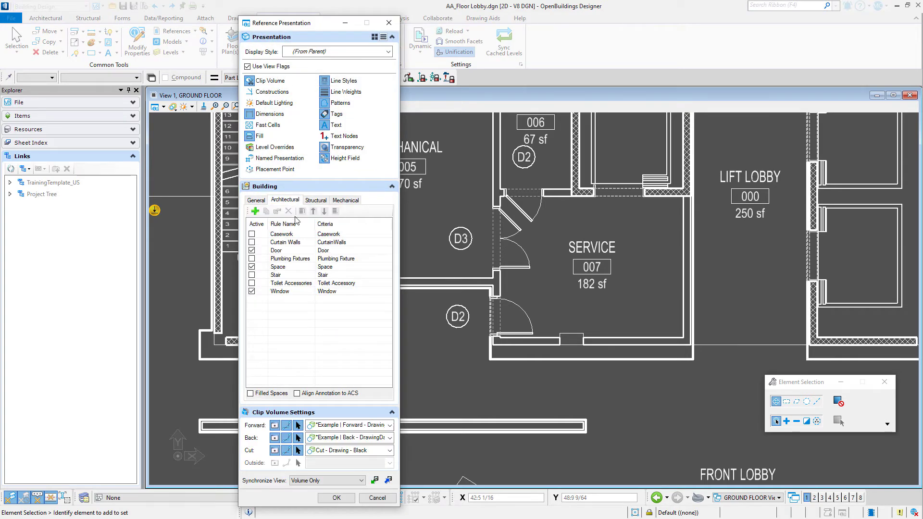
left_click(282, 250)
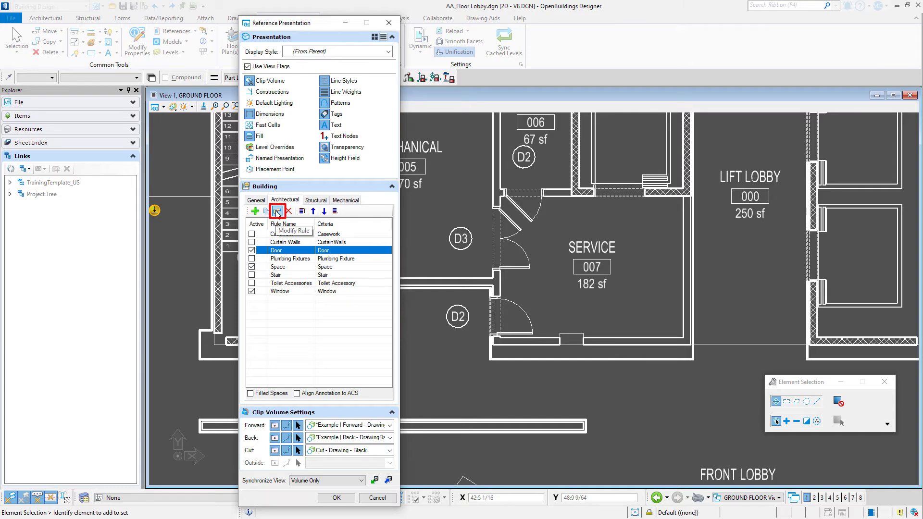
left_click(278, 213)
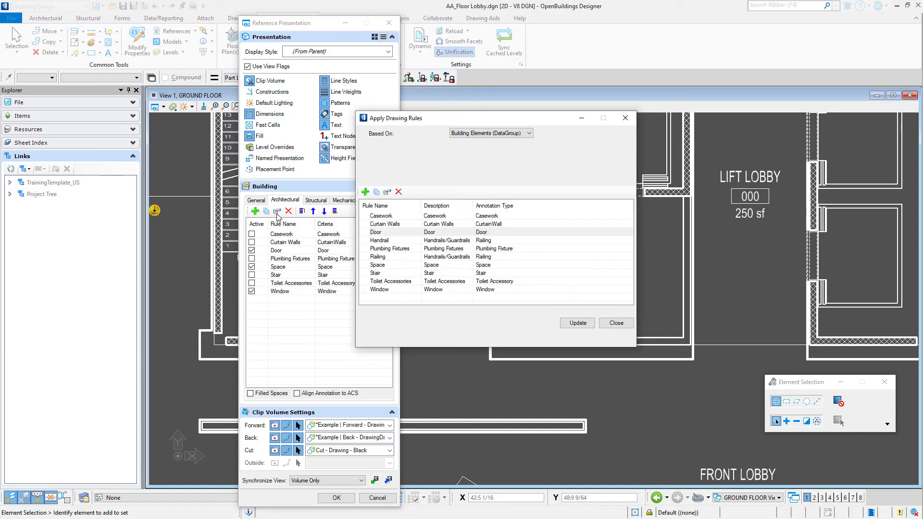
left_click(386, 234)
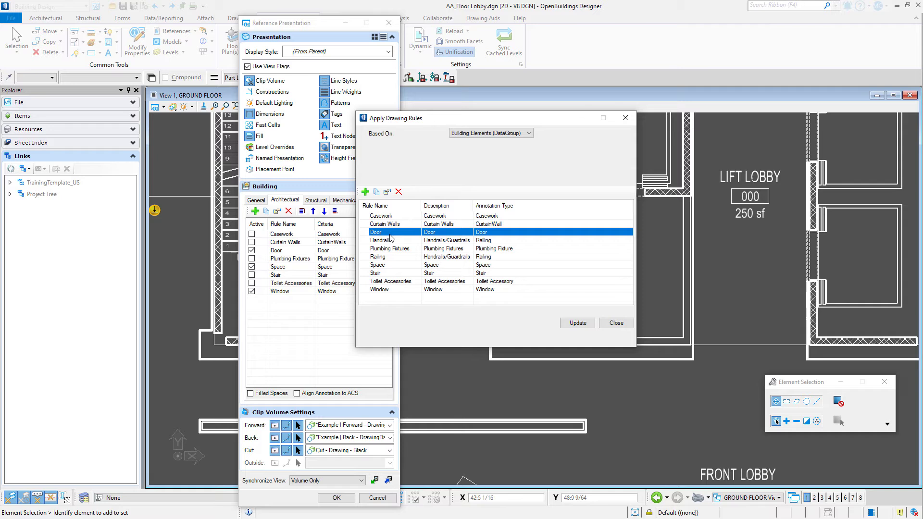
left_click(377, 192)
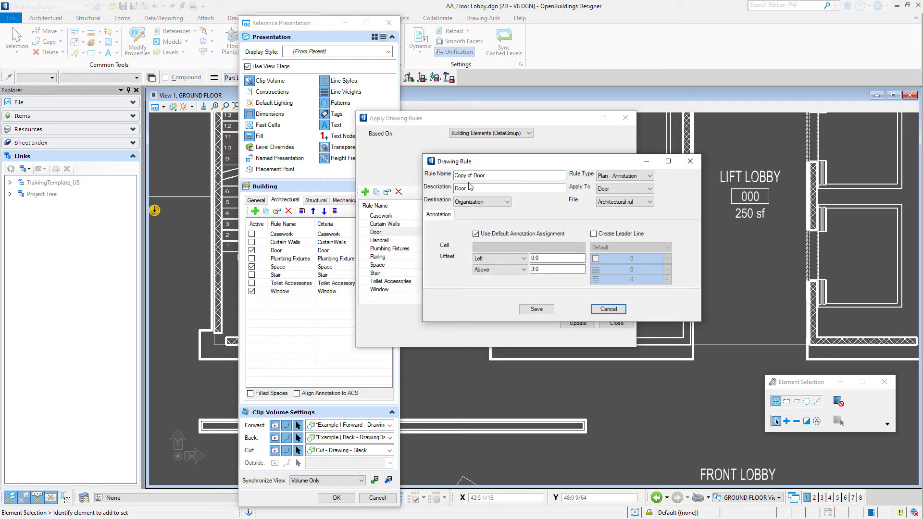
Name the copied door rule "_WkSet Door" and set its destination to WorkSet
left_click_drag(474, 175, 449, 178)
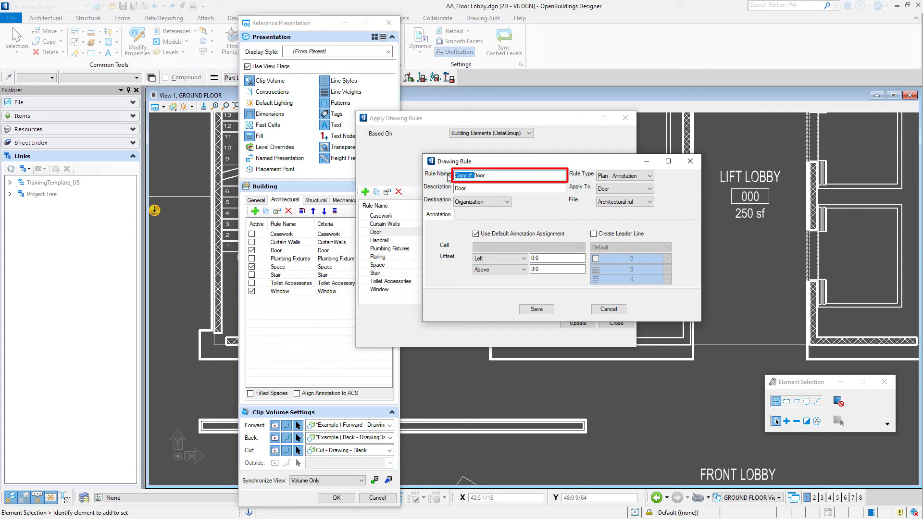
type("W")
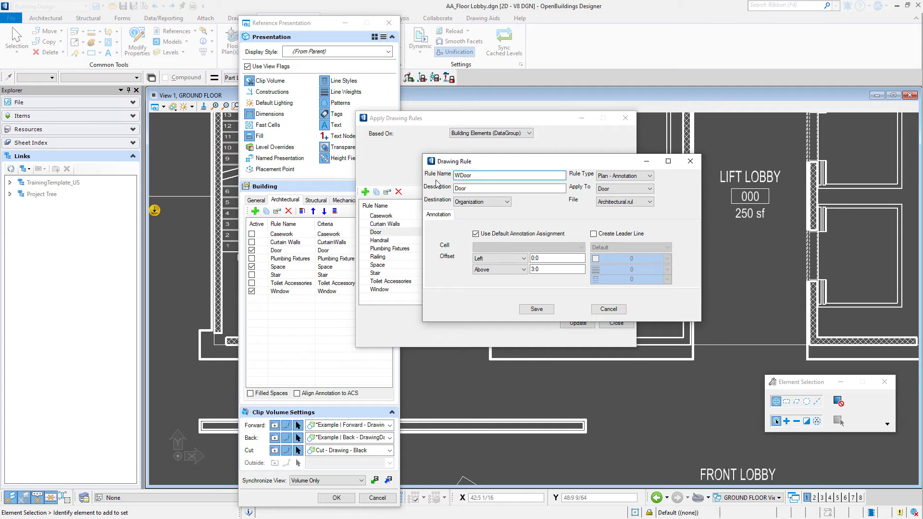
type("kSet")
key("Home")
type("_")
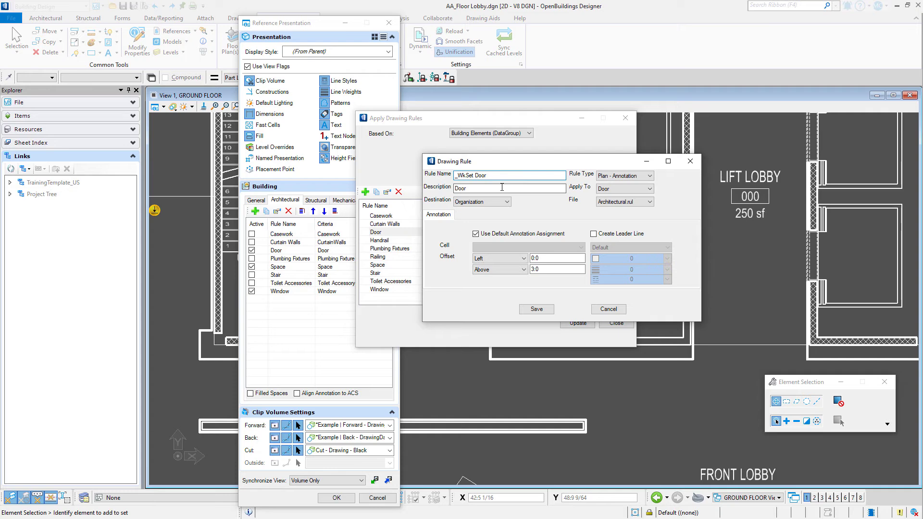
left_click(496, 202)
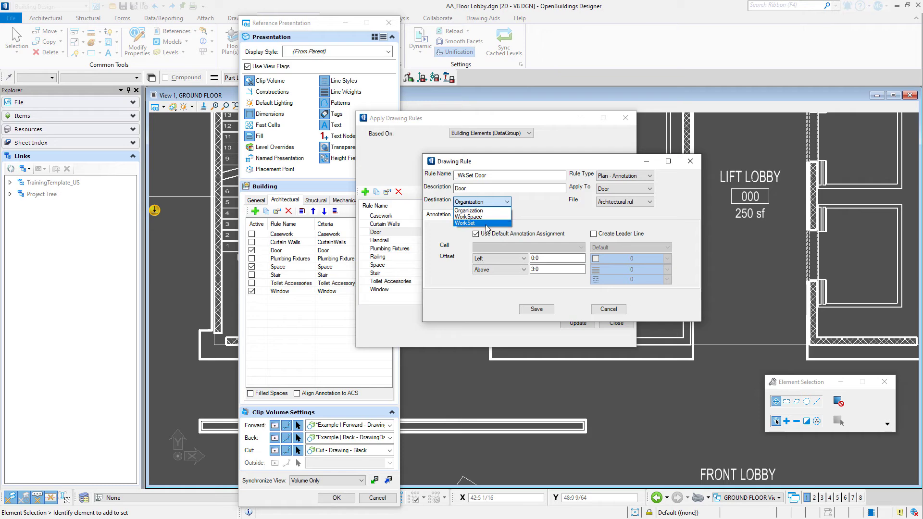
left_click(486, 223)
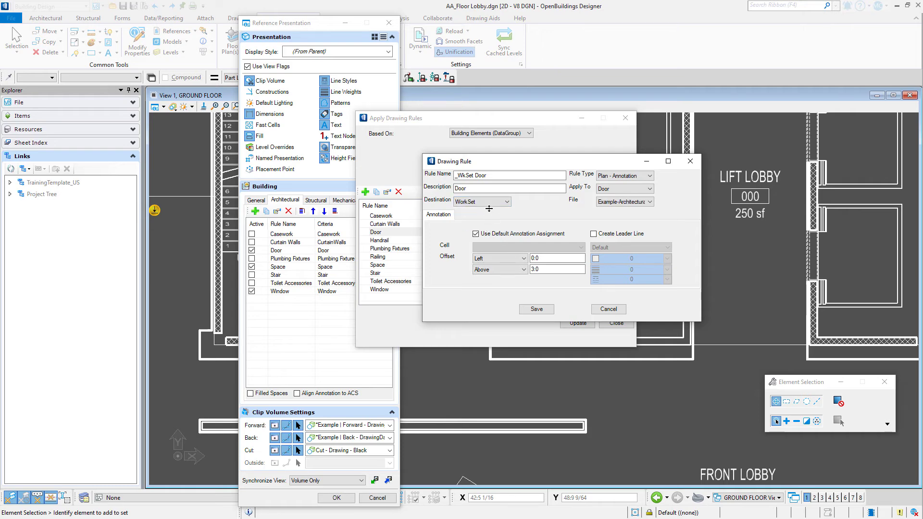
Store the _WkSet Door rule in the Example-Architectural.rul file with an Above offset of -1, and save the rule
left_click(625, 202)
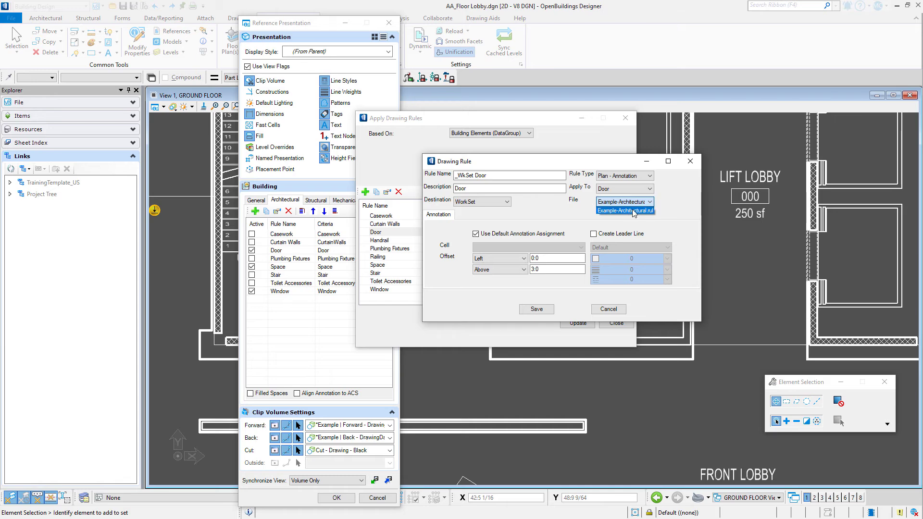
left_click(632, 213)
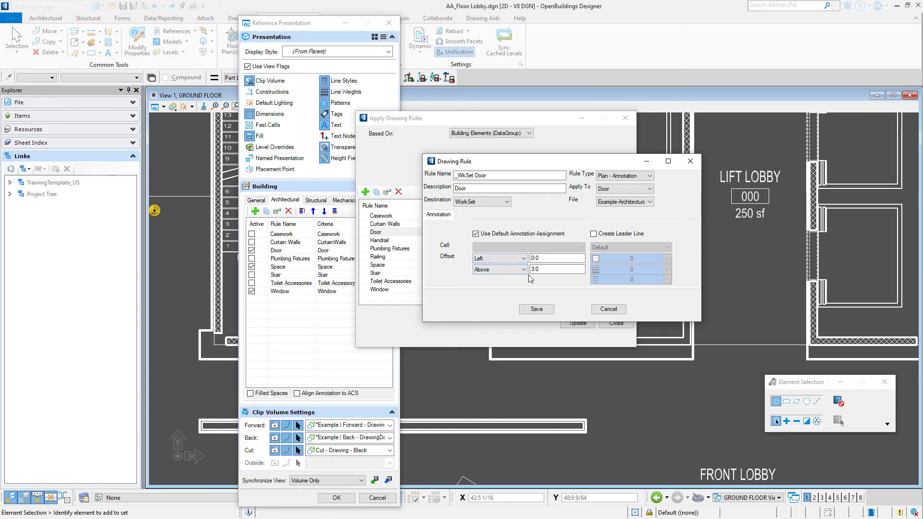
left_click_drag(545, 269, 525, 271)
type("-1")
key("Tab")
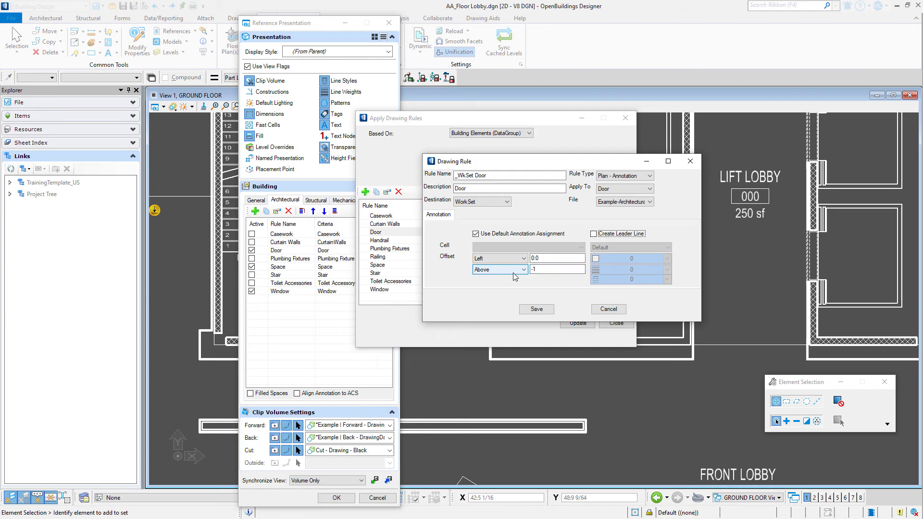
left_click(547, 310)
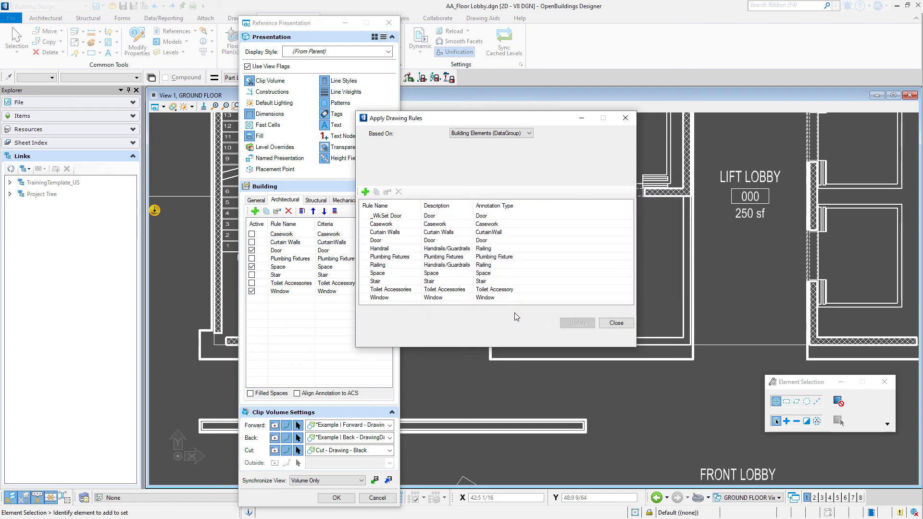
Replace the active Door rule in the architectural rules list with _WkSet Door, and review the available drawing rules
left_click(406, 218)
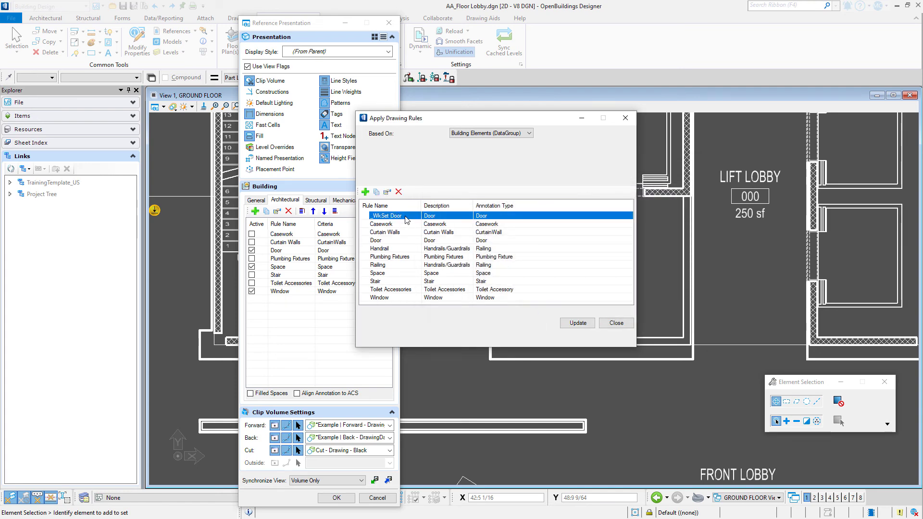
left_click(580, 324)
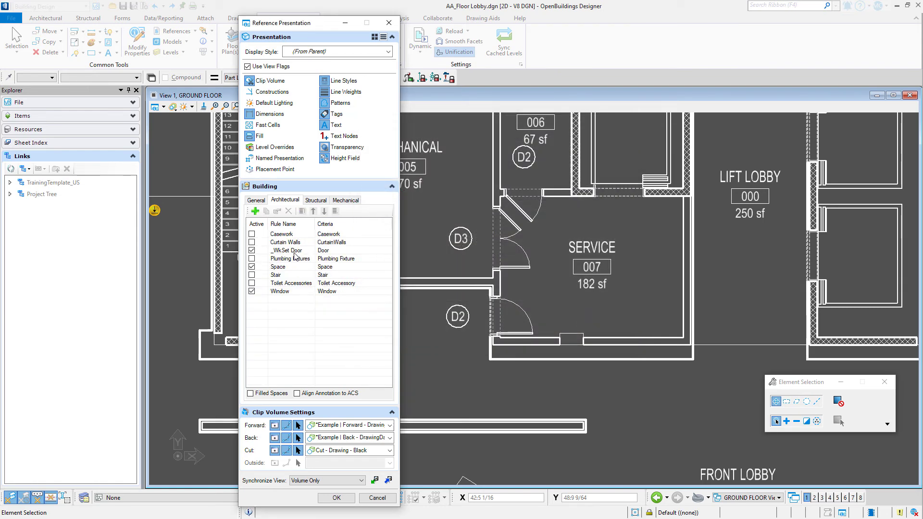
left_click(255, 212)
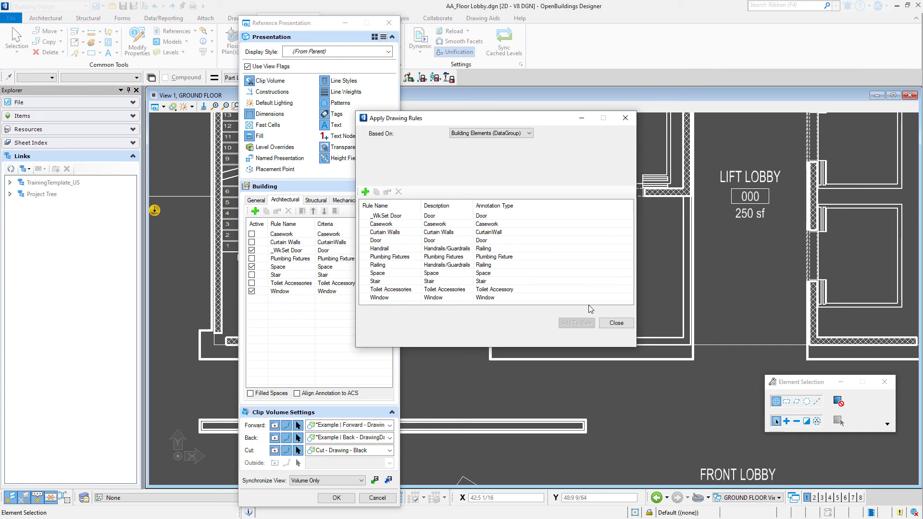
left_click(617, 322)
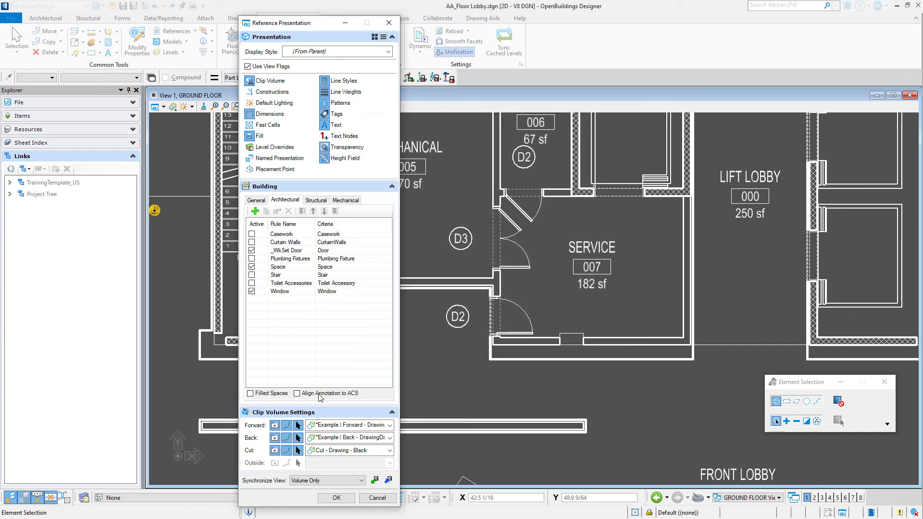
Accept the reference presentation settings and refresh the floor plan's annotation for cached references
left_click(336, 498)
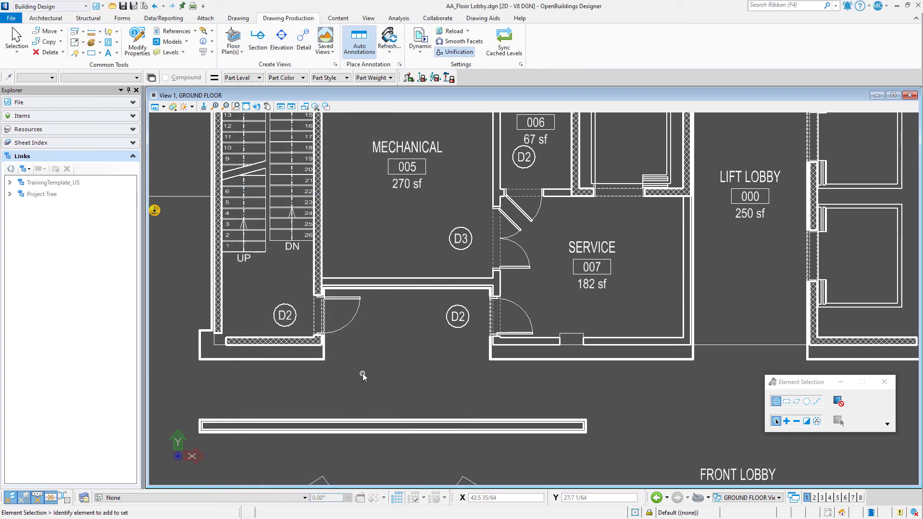
left_click(389, 52)
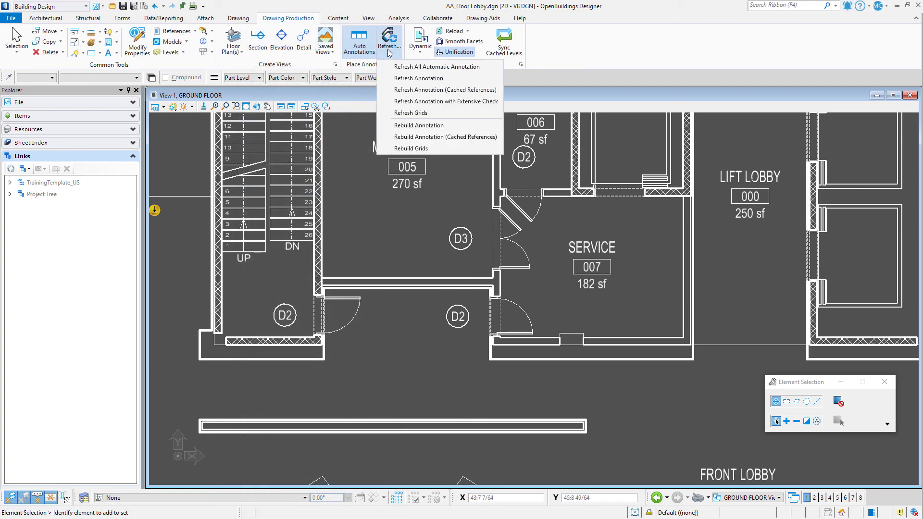
left_click(397, 91)
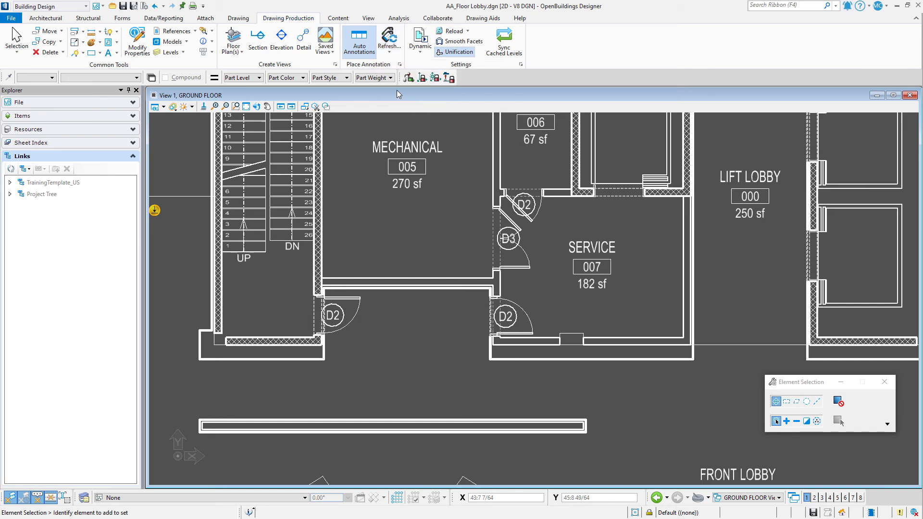